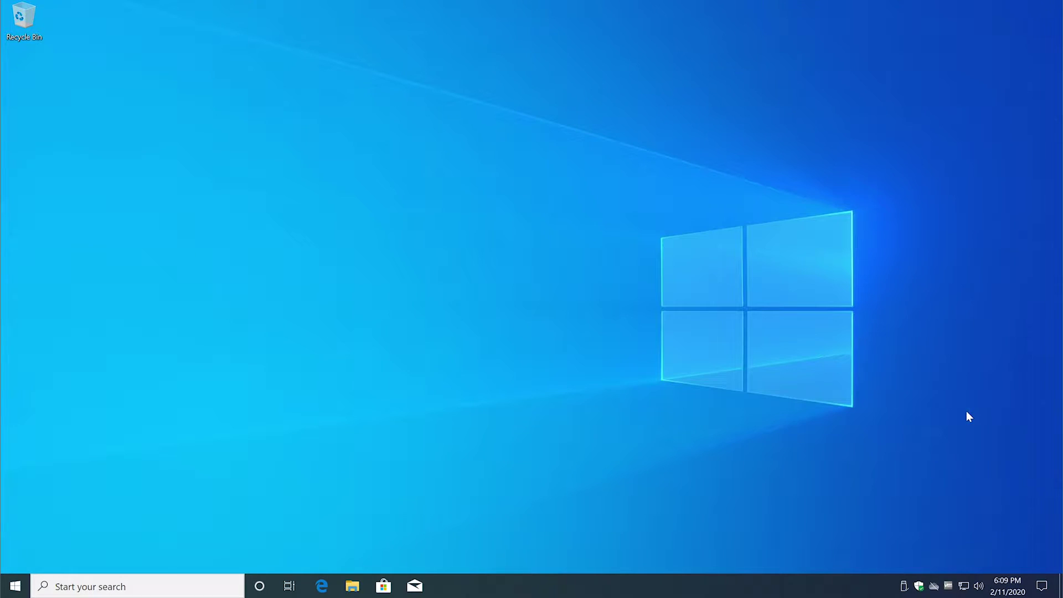
# Download the Windows version of Windscribe from windscribe.com/download in Edge.
pyautogui.click(321, 586)
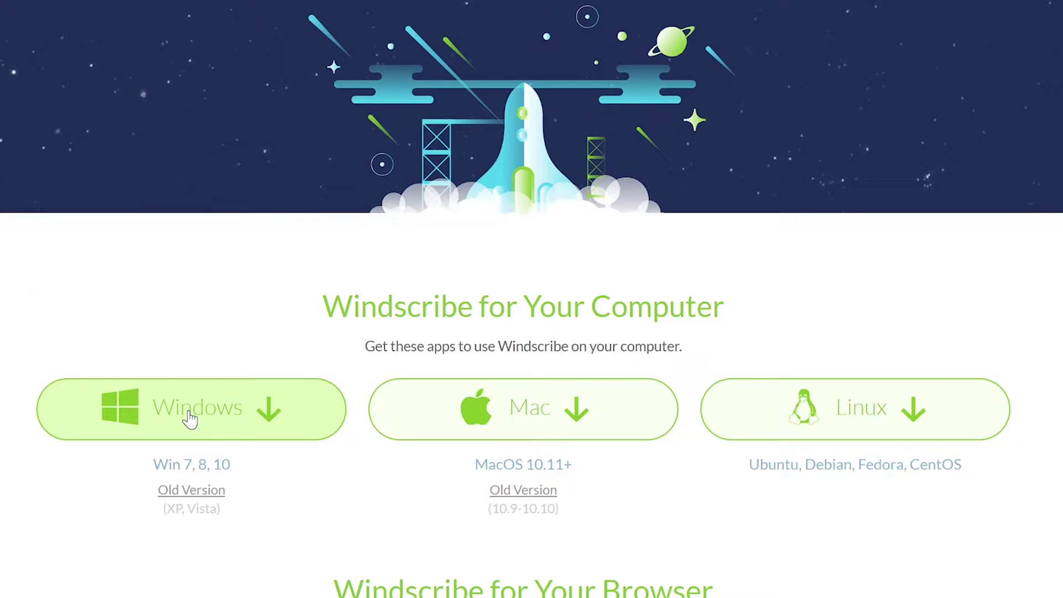
pyautogui.click(190, 419)
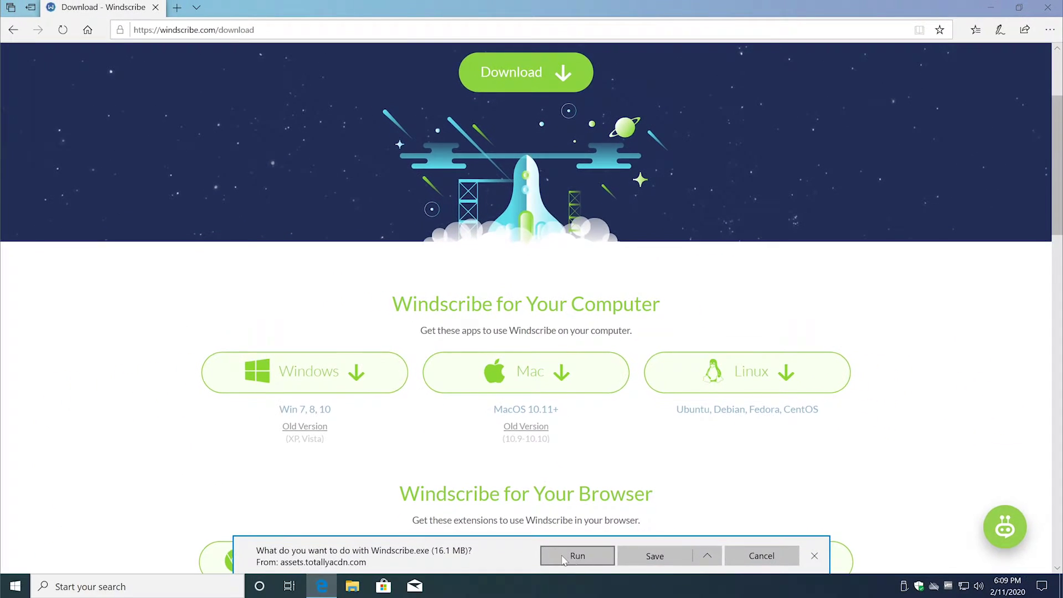
# Run the Windscribe installer with Express Install and allow it on public networks too.
pyautogui.click(576, 556)
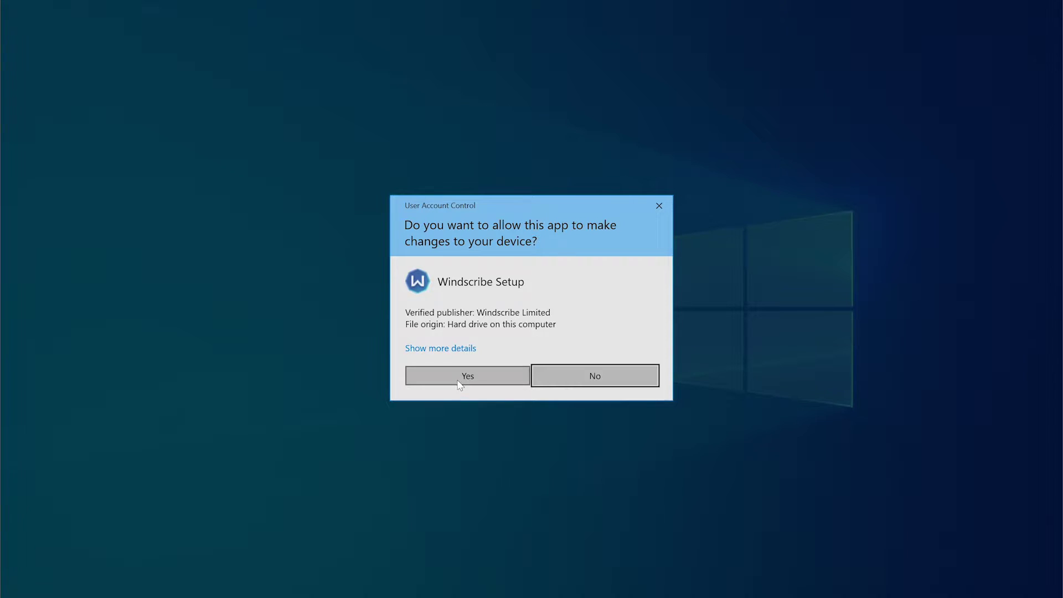
pyautogui.click(466, 373)
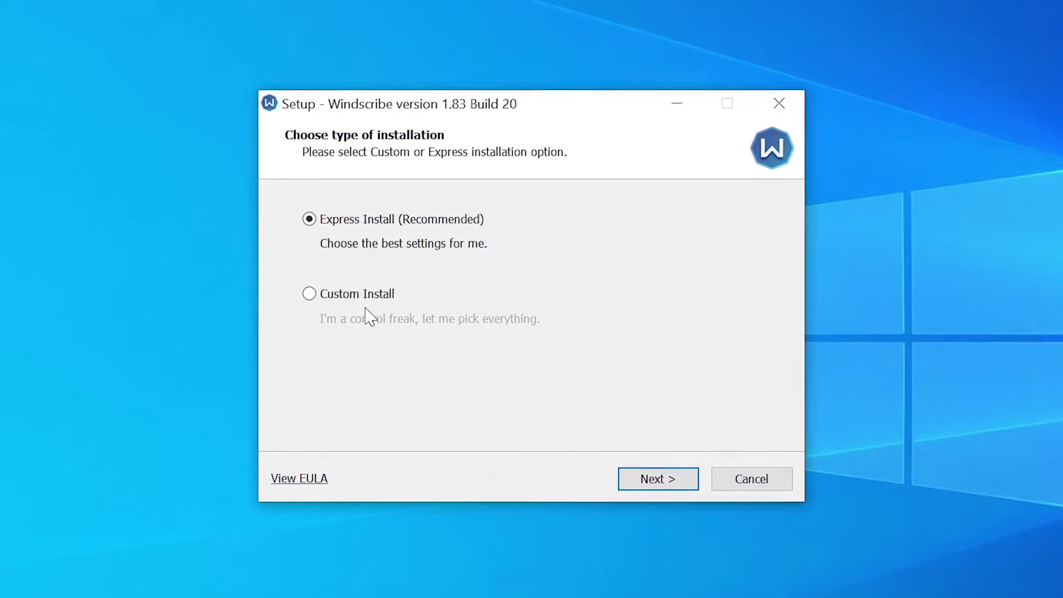
pyautogui.click(648, 482)
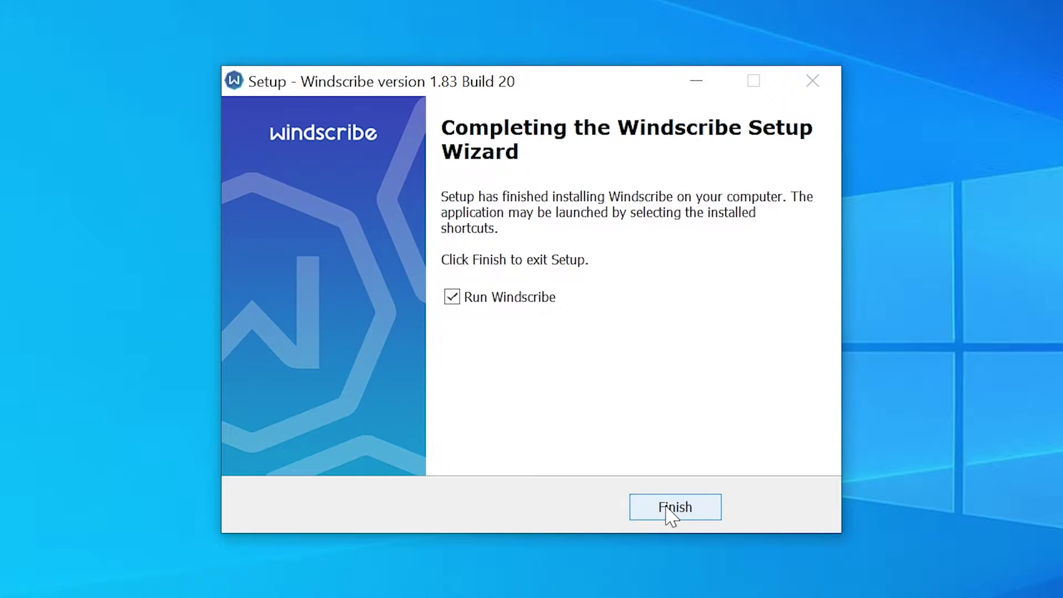
pyautogui.click(670, 510)
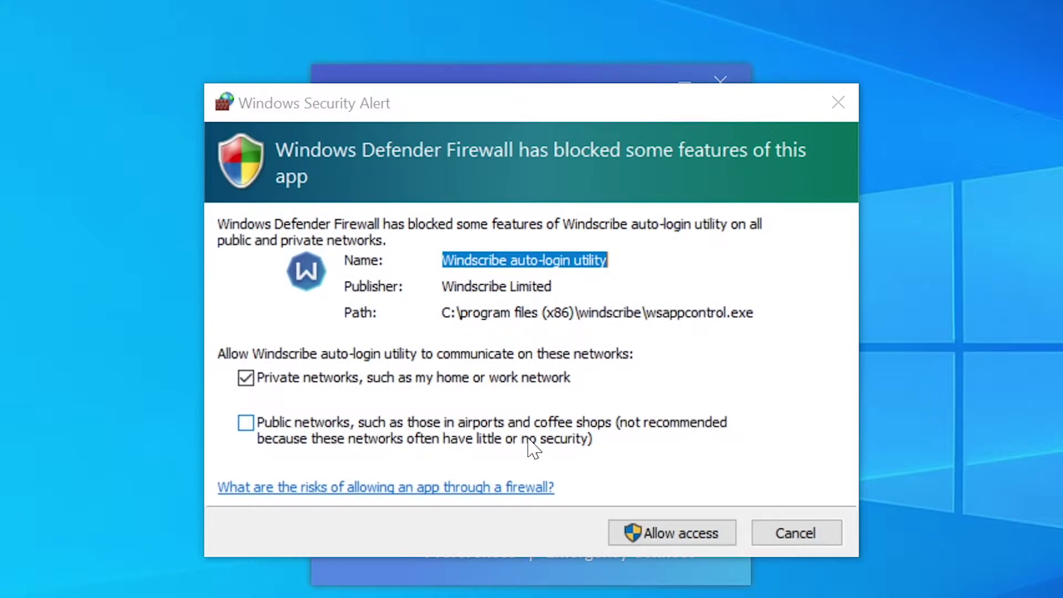
pyautogui.click(485, 438)
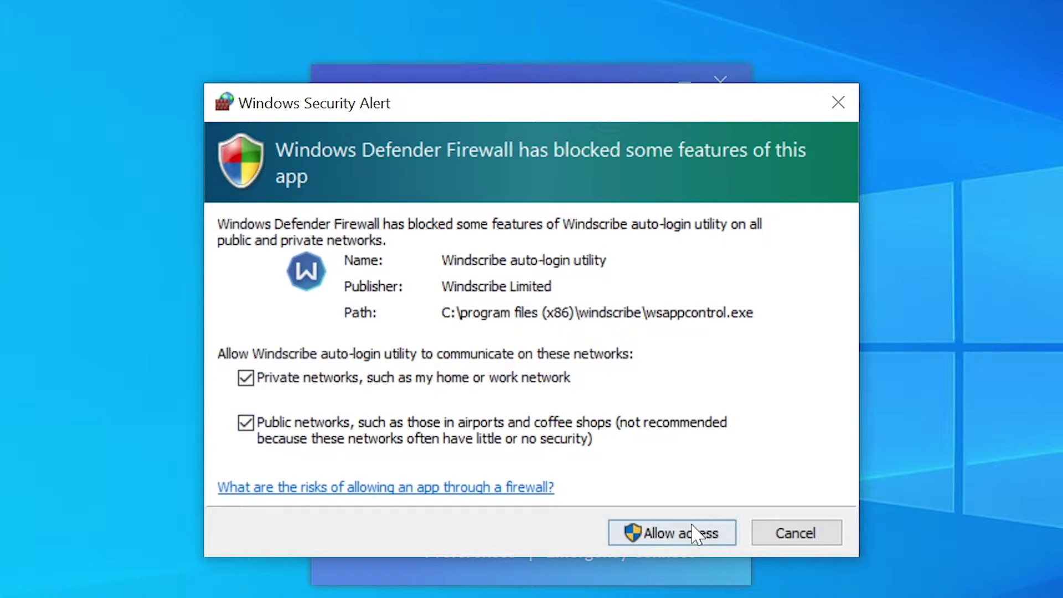
# Grant Windscribe firewall access, say you have no account, and open sign-up in Edge.
pyautogui.click(702, 528)
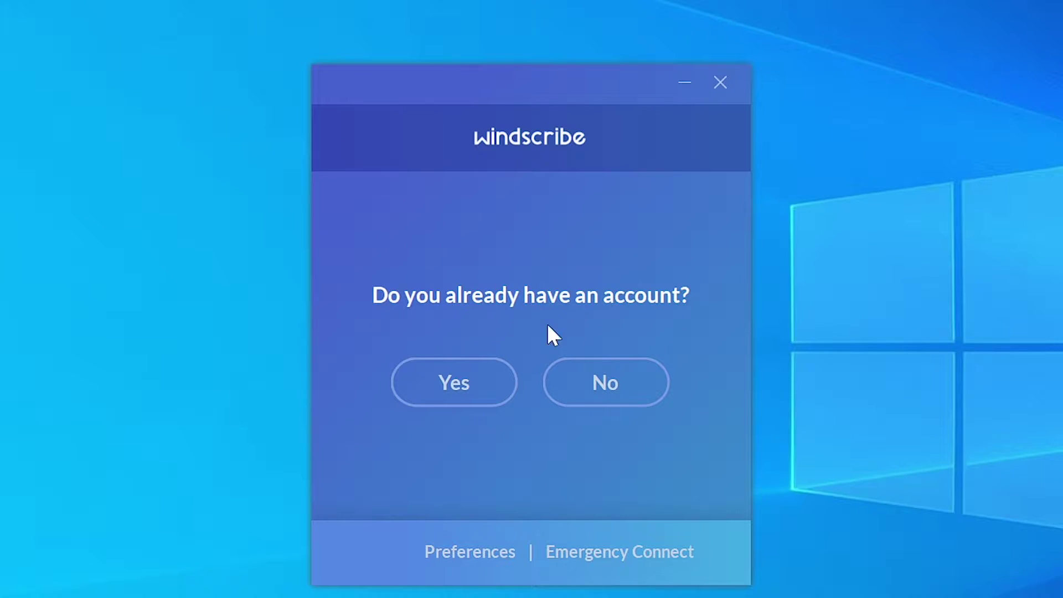
pyautogui.click(607, 383)
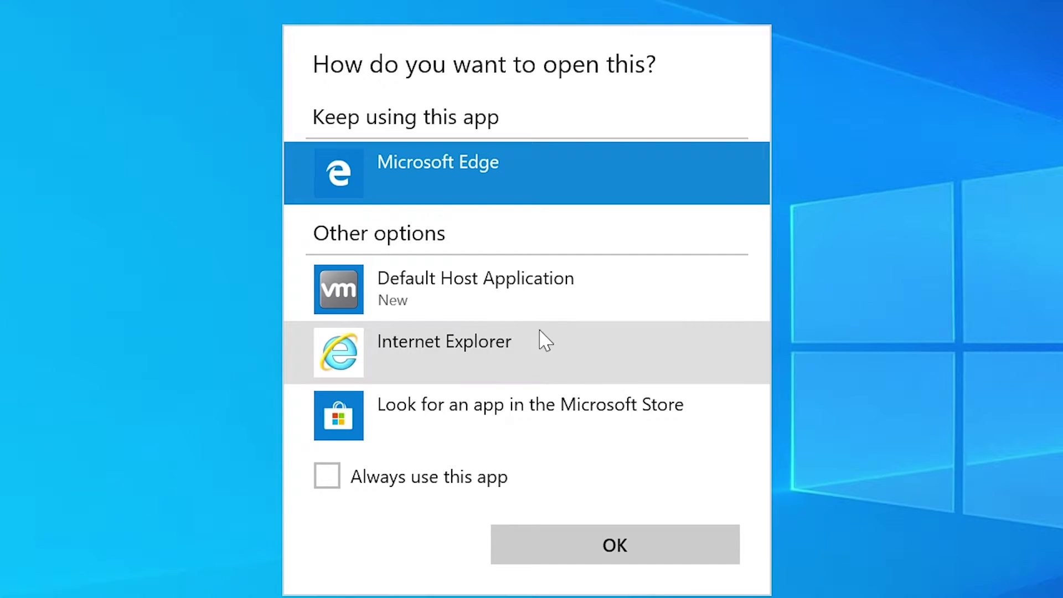
pyautogui.click(598, 556)
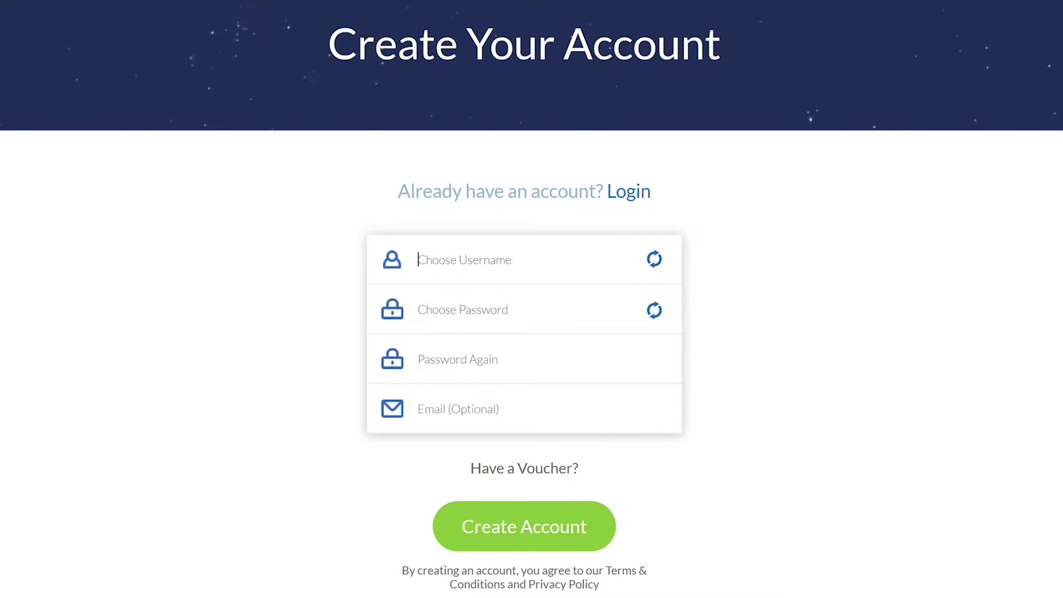
# Fill the sign-up form with a random username, the password twice, and an e-mail address.
pyautogui.click(660, 262)
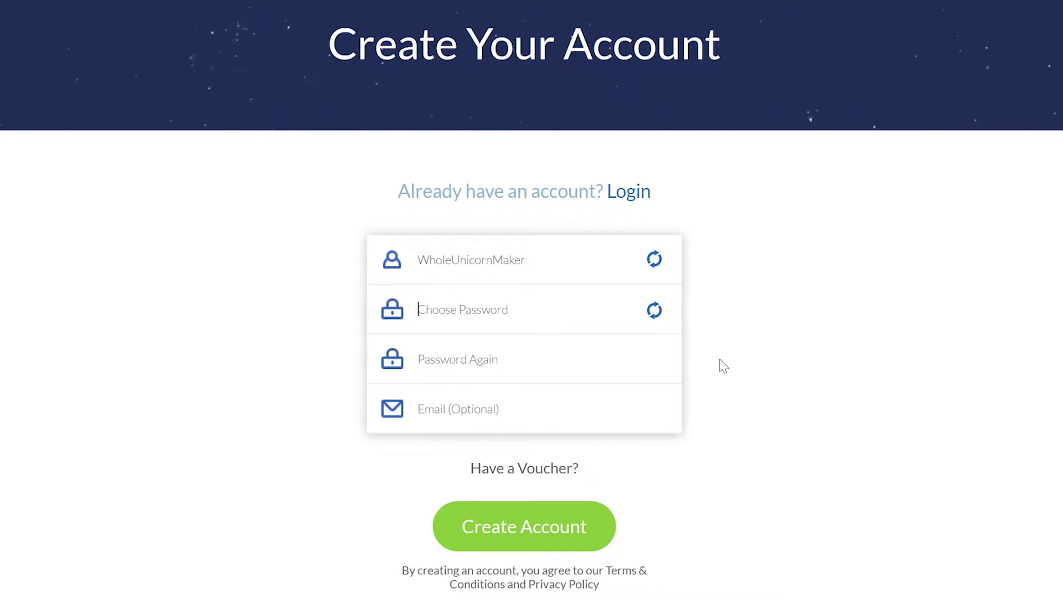
pyautogui.write('*********')
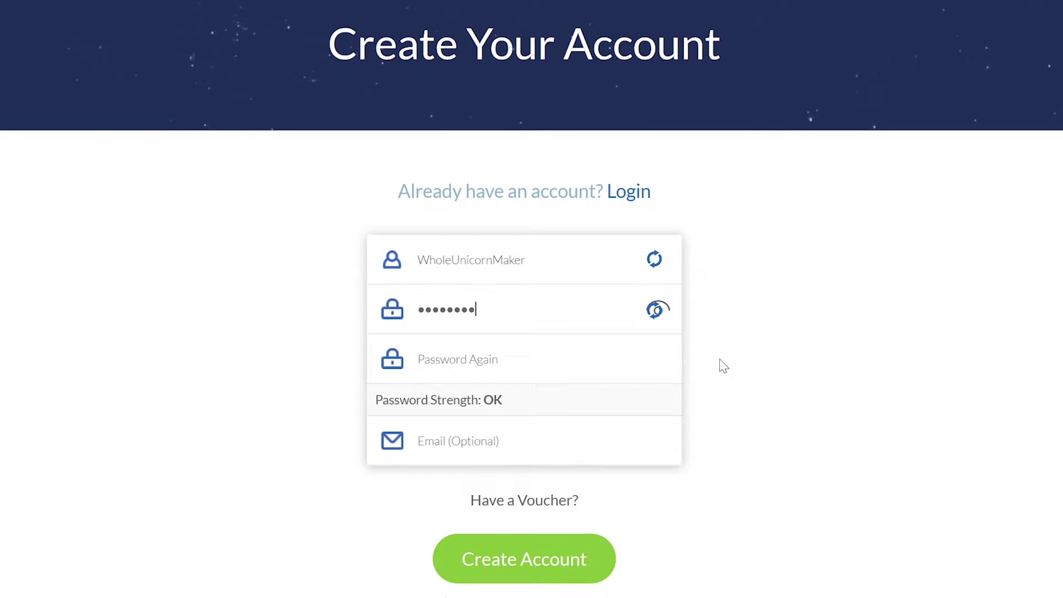
pyautogui.press('Tab')
pyautogui.write('*********')
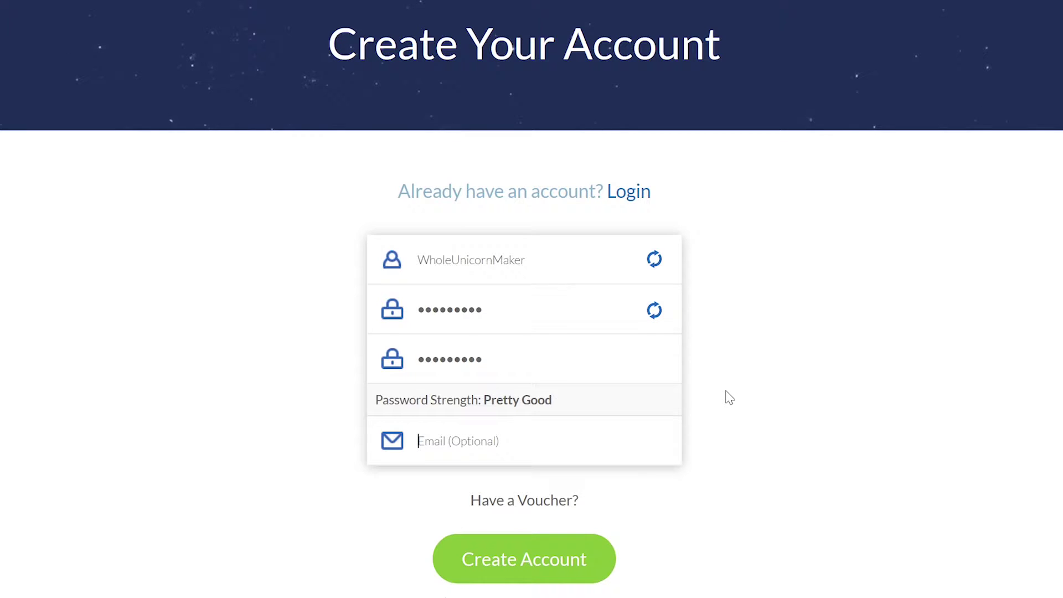
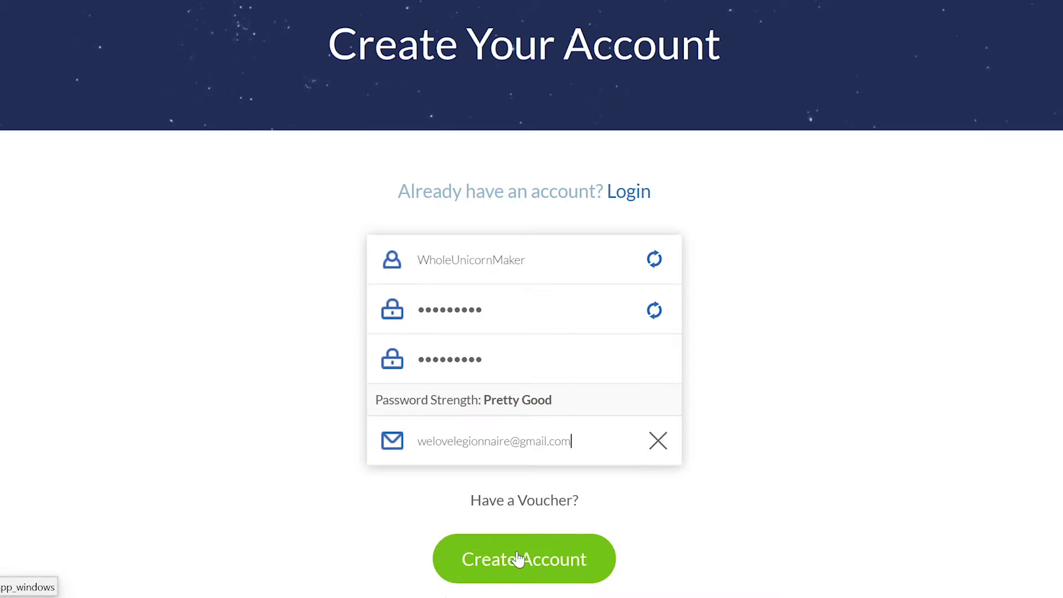
# Create the Windscribe account without saving the password in Edge.
pyautogui.click(519, 561)
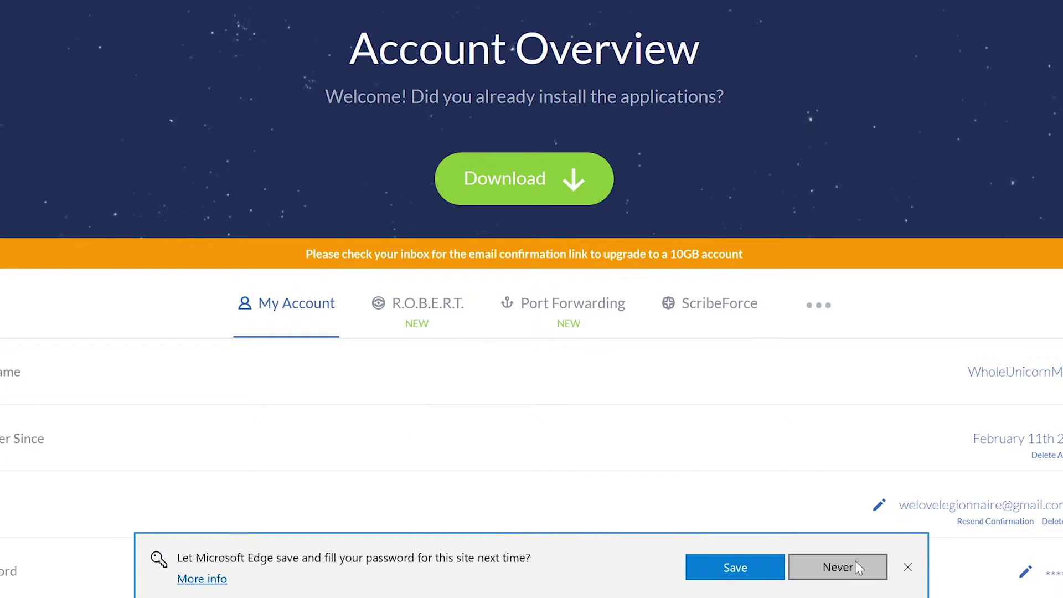
pyautogui.click(855, 561)
pyautogui.moveTo(311, 252); pyautogui.dragTo(679, 247)
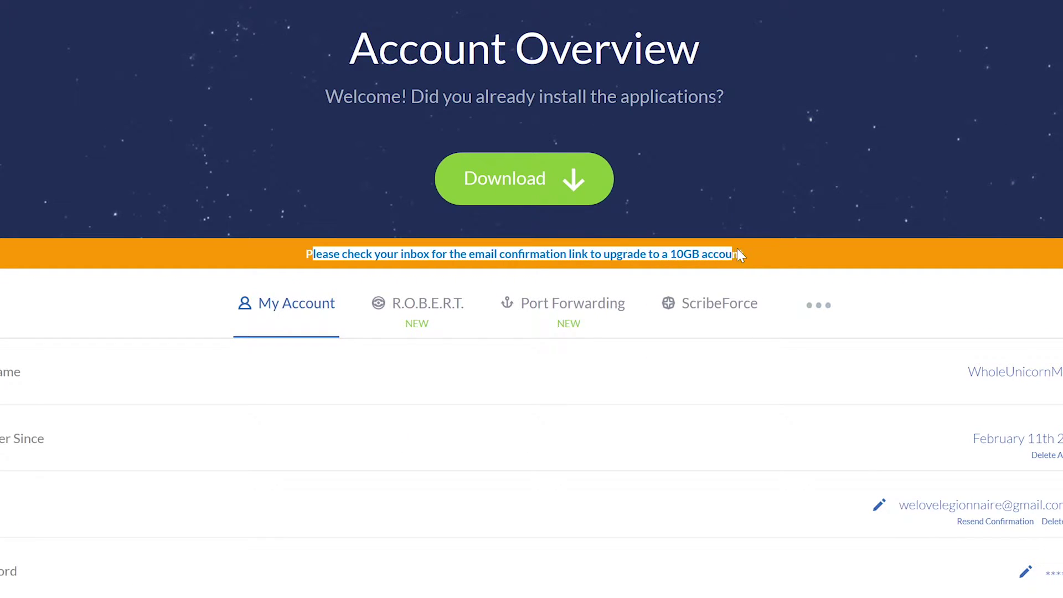
pyautogui.click(692, 253)
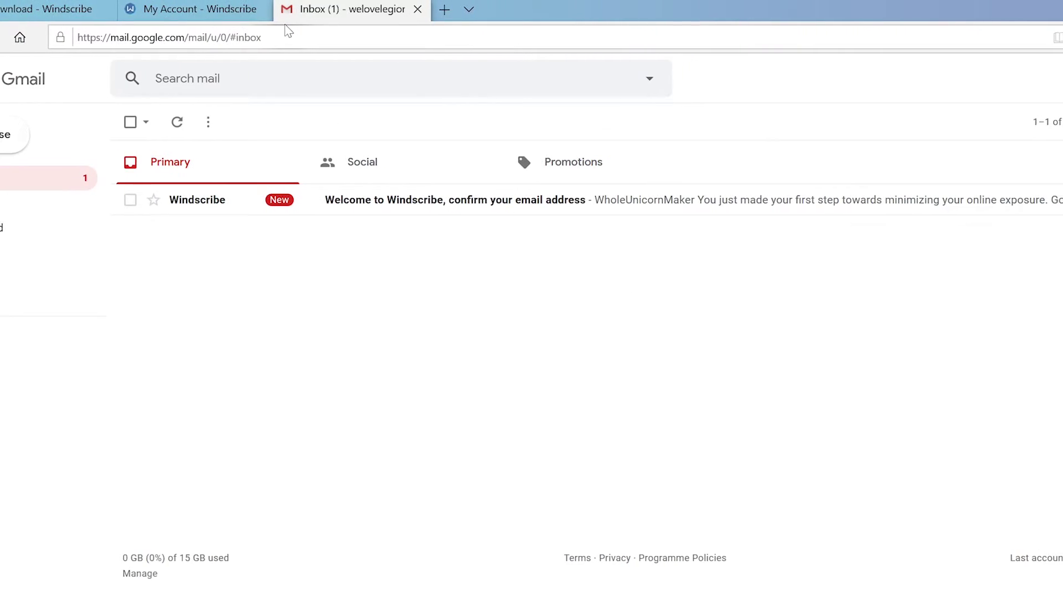
# Confirm the account's e-mail from the Windscribe welcome message in Gmail.
pyautogui.click(490, 208)
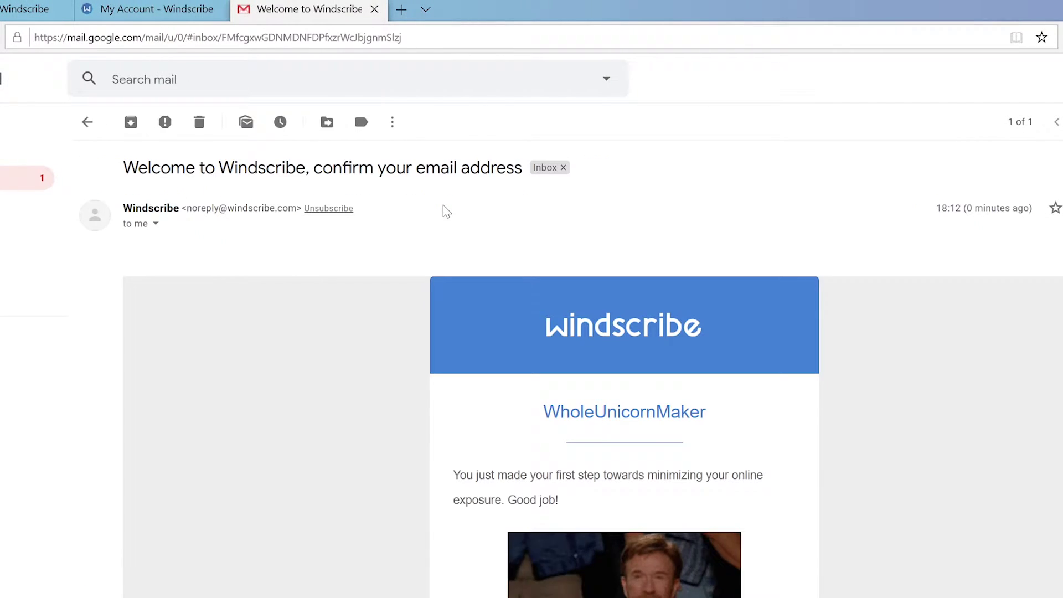
pyautogui.scroll(-5, 437, 382)
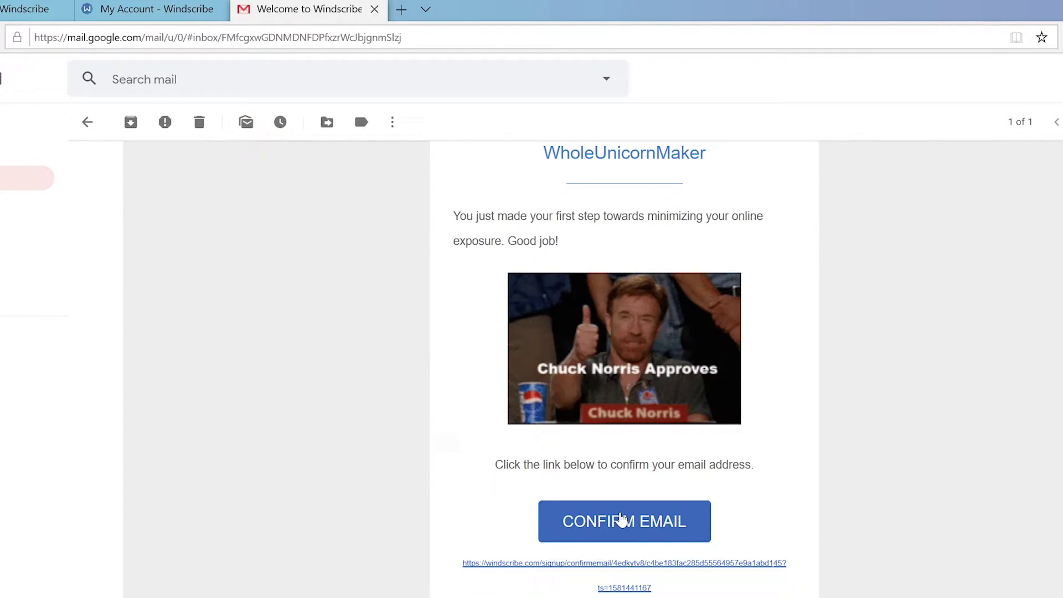
pyautogui.click(621, 521)
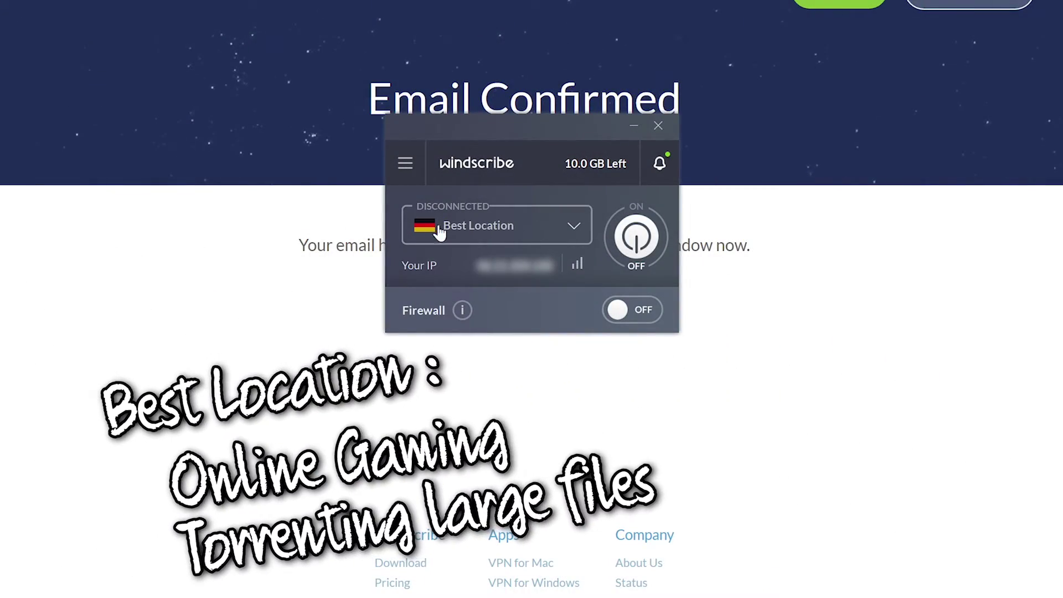
pyautogui.click(574, 230)
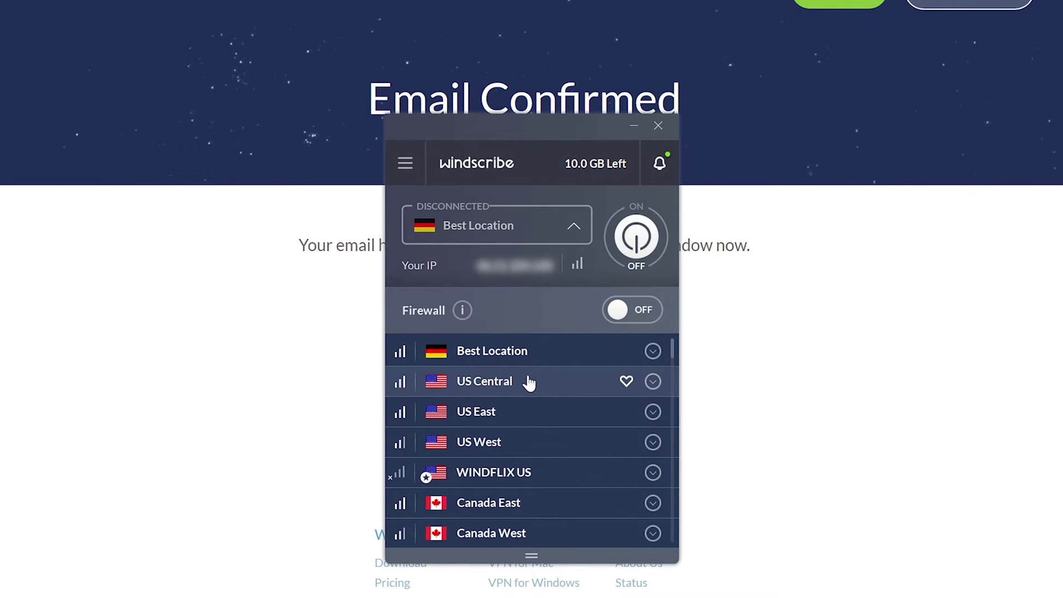
pyautogui.scroll(-1, 572, 393)
pyautogui.scroll(-19, 572, 393)
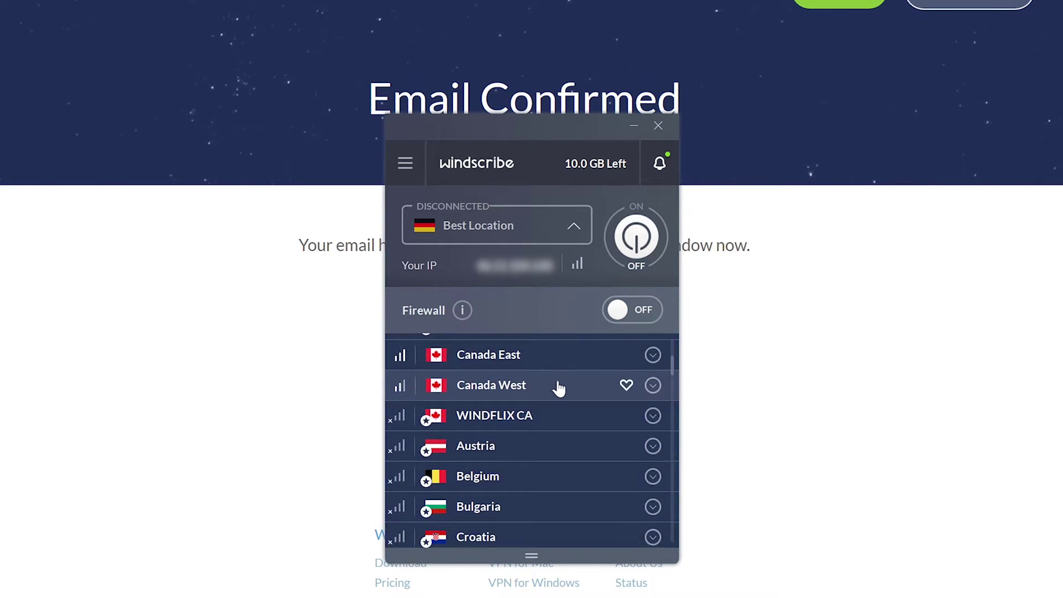
pyautogui.scroll(-7, 556, 390)
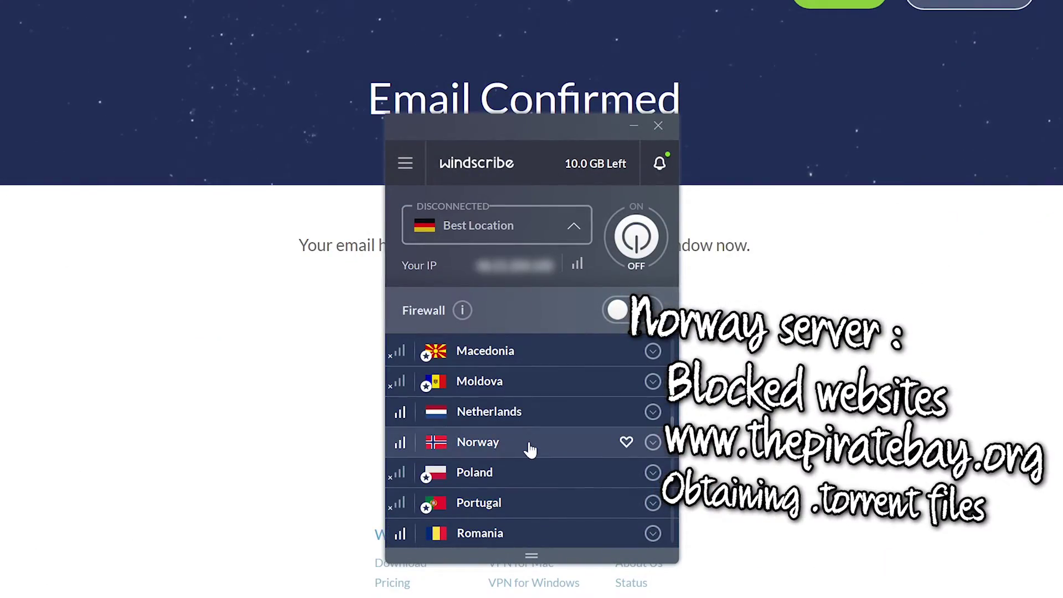
# Connect Windscribe to the Norway server.
pyautogui.click(544, 448)
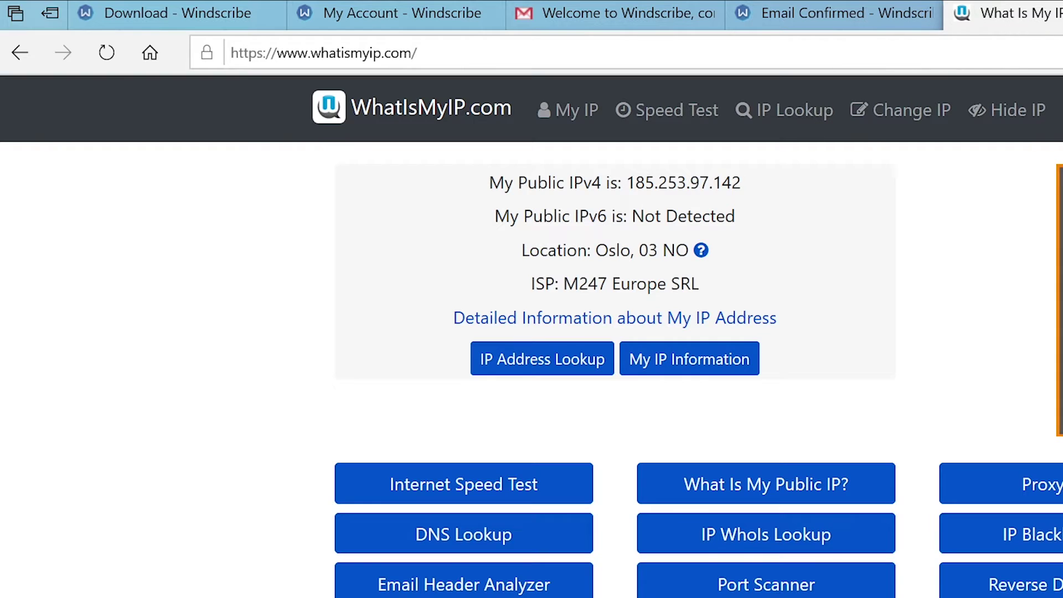
# Highlight the public IPv4 185.253.97.142 and the location Oslo, 03 NO on WhatIsMyIP.com.
pyautogui.moveTo(626, 183); pyautogui.dragTo(721, 183)
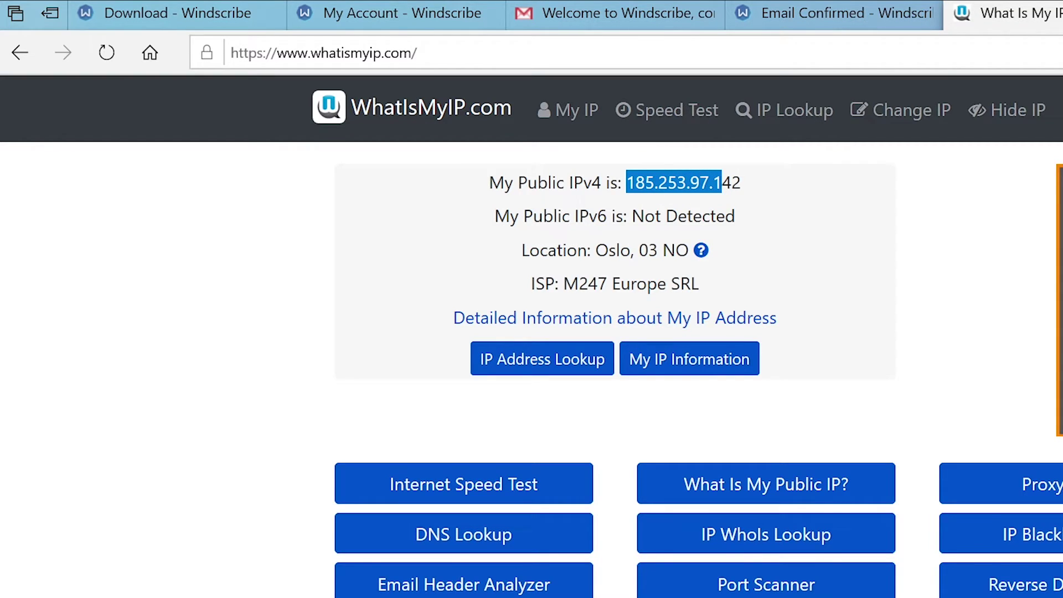
pyautogui.moveTo(596, 250); pyautogui.dragTo(689, 251)
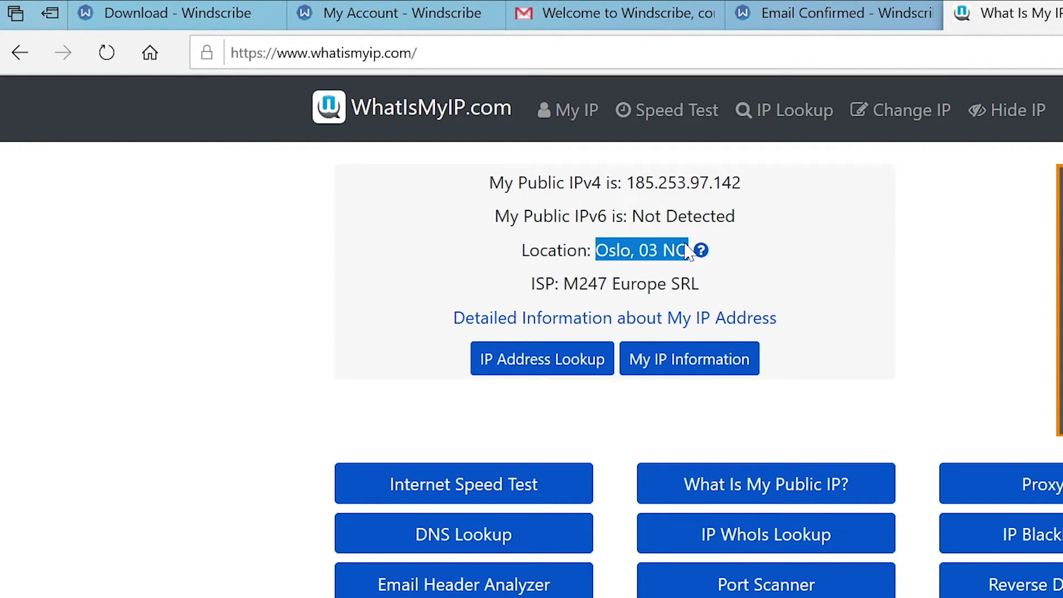
pyautogui.click(624, 253)
pyautogui.doubleClick(624, 253)
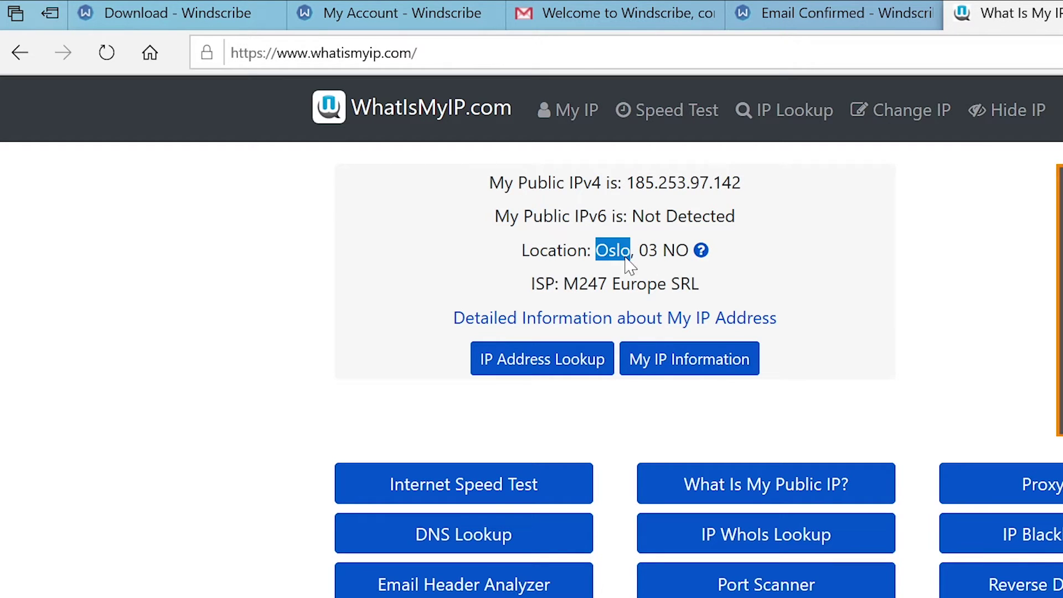
pyautogui.doubleClick(675, 251)
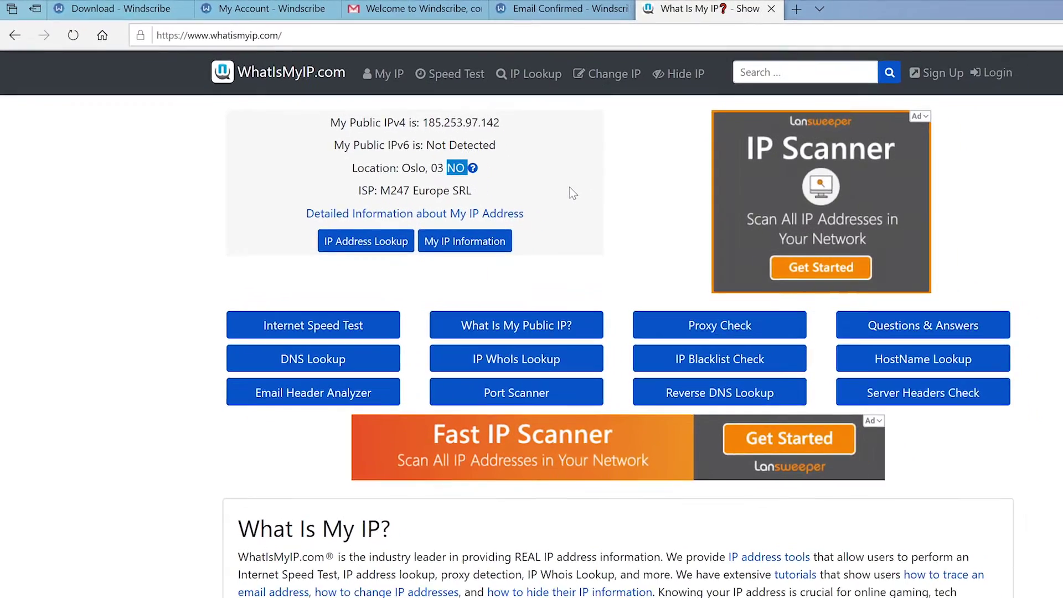
# Restore the Windscribe window from the taskbar, showing Norway connected with IP 185.253.97.142.
pyautogui.click(848, 320)
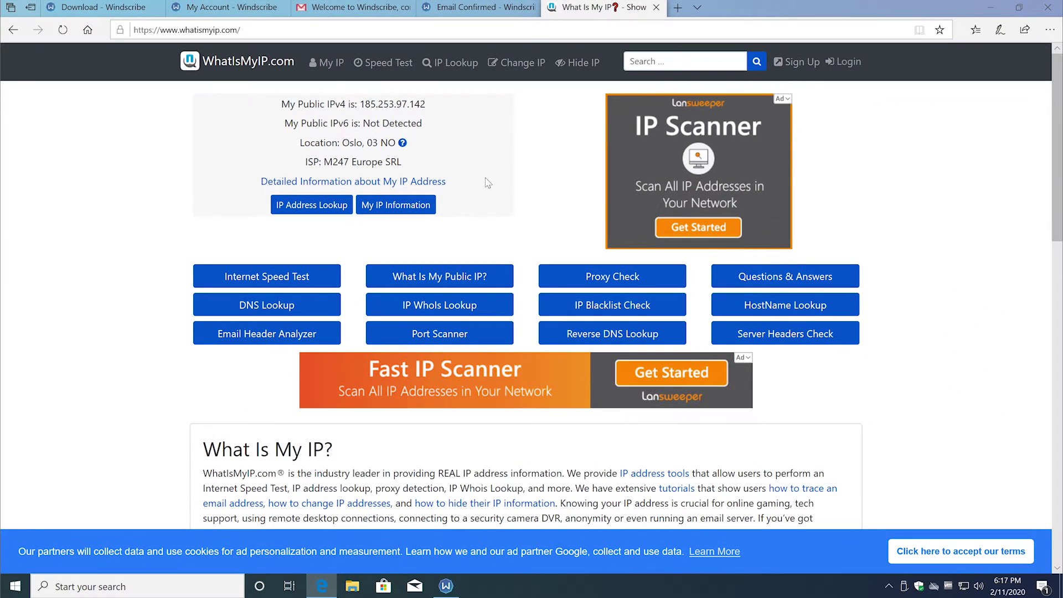
pyautogui.click(446, 585)
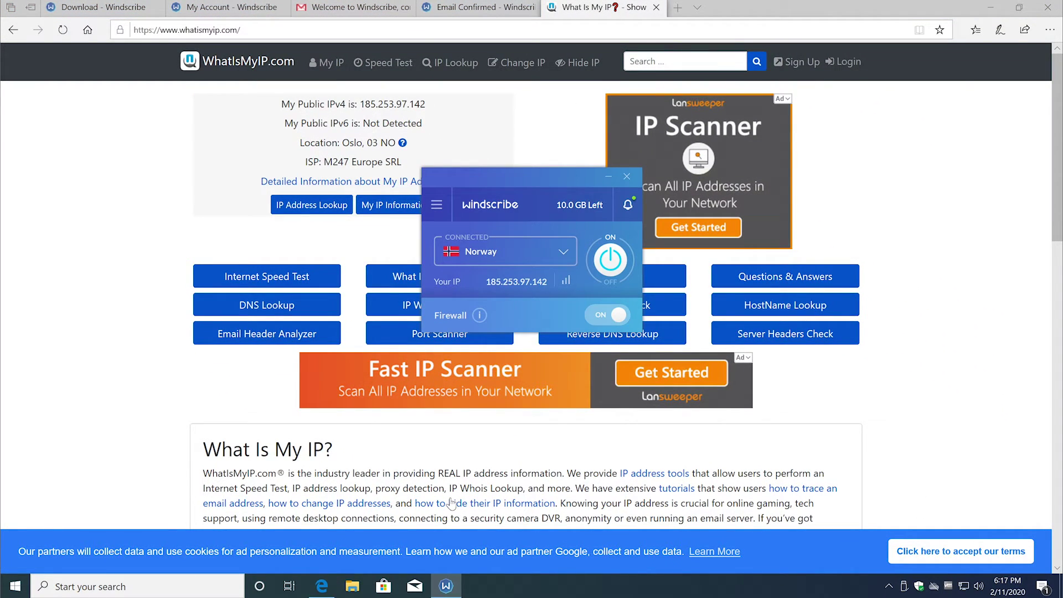